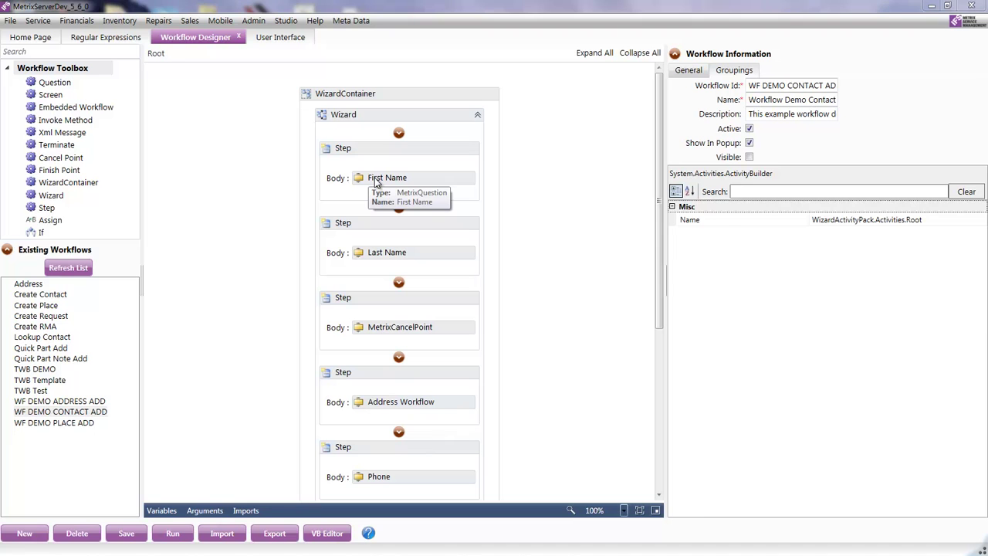
- Review the First Name, Last Name and cancel-point activities of the WF DEMO CONTACT ADD wizard
left_click(376, 180)
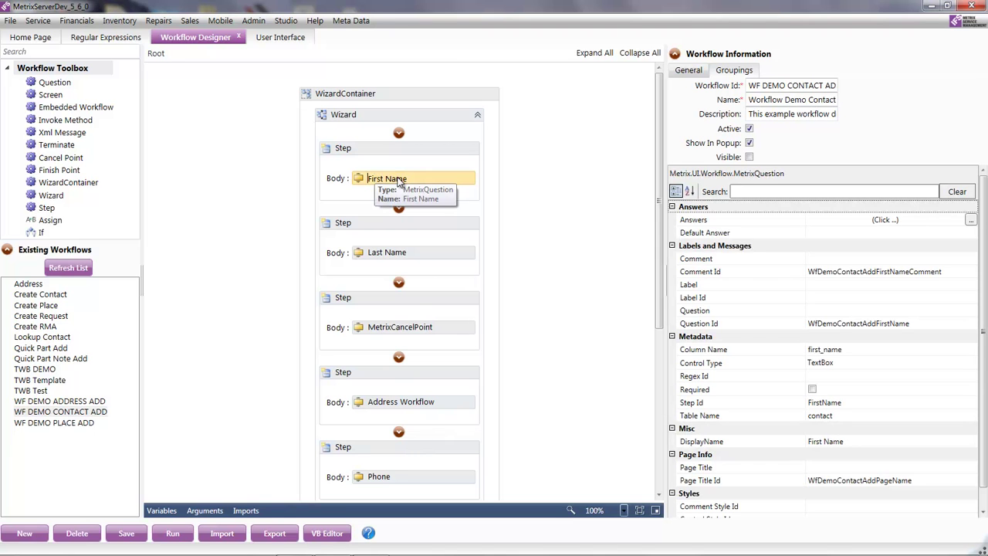
left_click(381, 253)
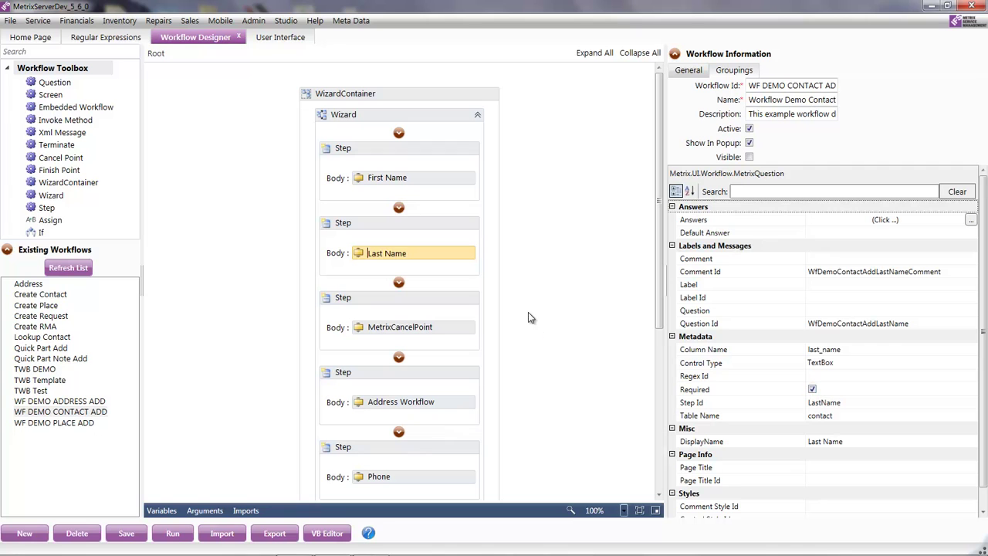
left_click(377, 327)
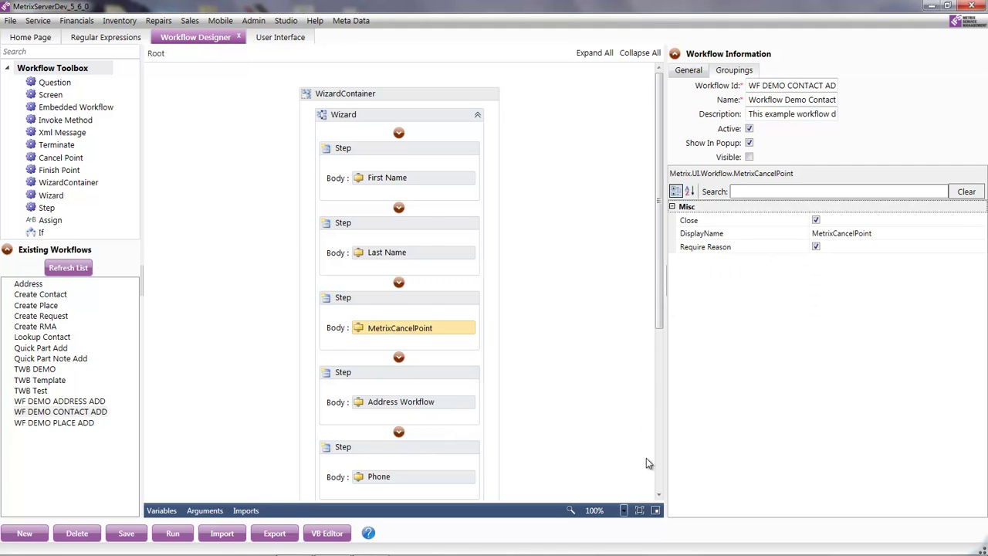
- Inspect the Phone question's settings: table contact, control type TextBox, regex WF DEMO PHONE
scroll(646, 458, "down", 4)
left_click(385, 360)
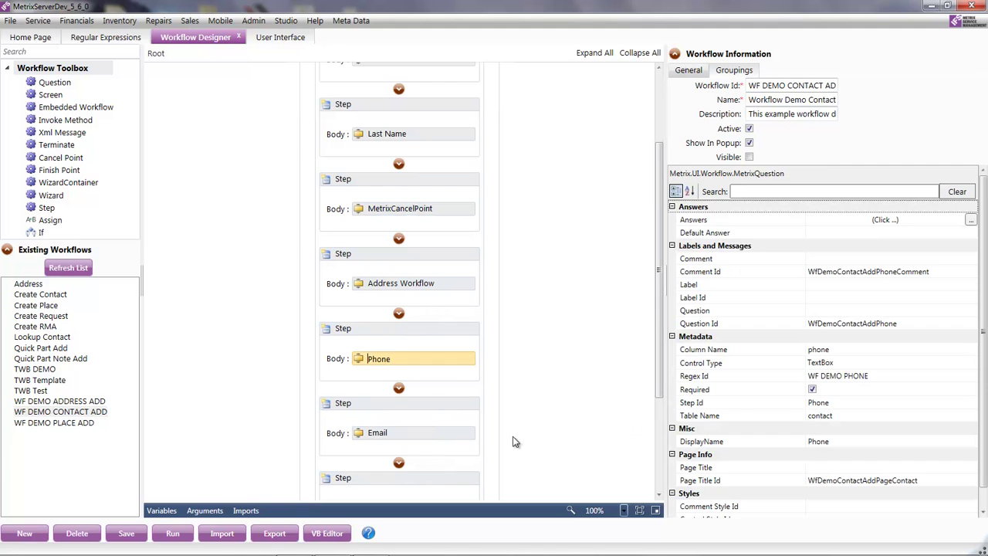
left_click(659, 494)
left_click(658, 494)
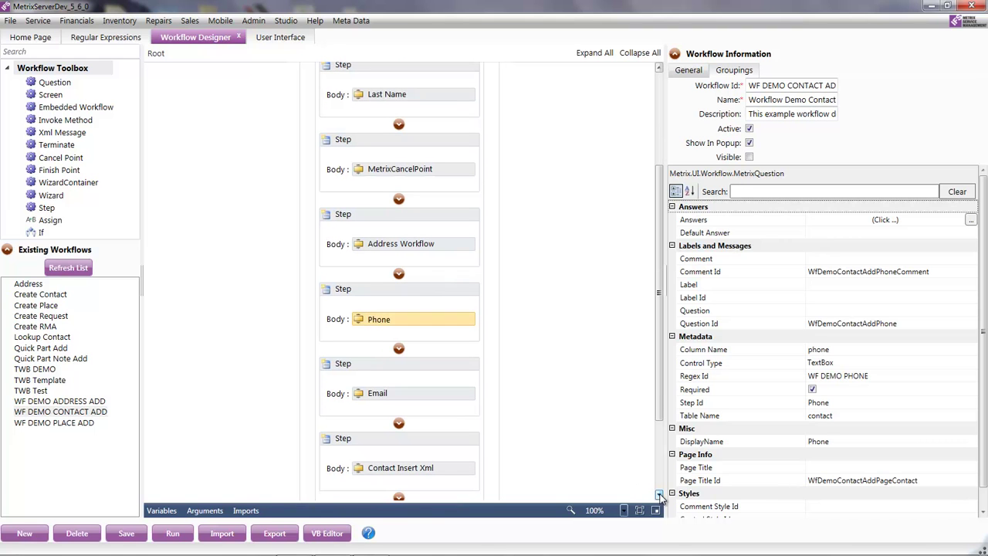
left_click(658, 494)
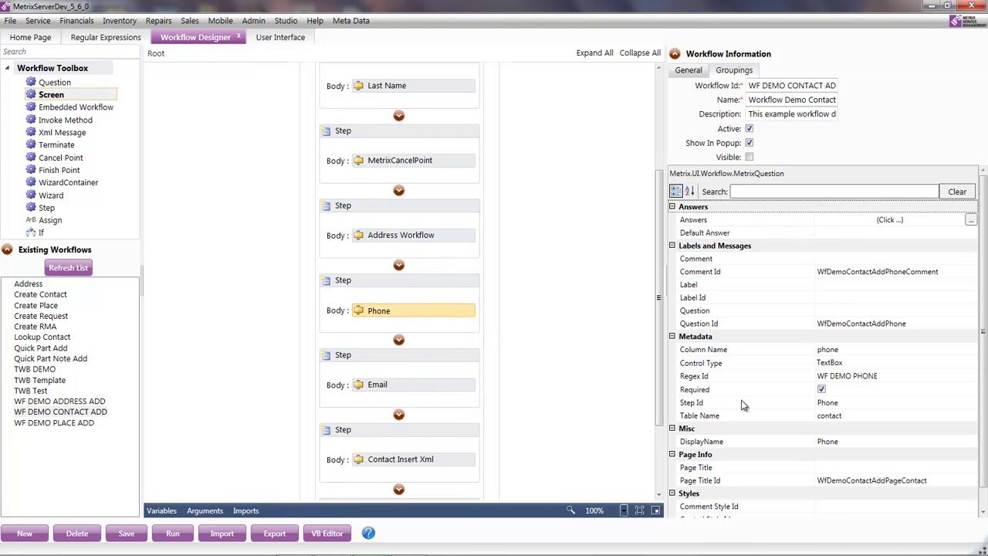
left_click(848, 417)
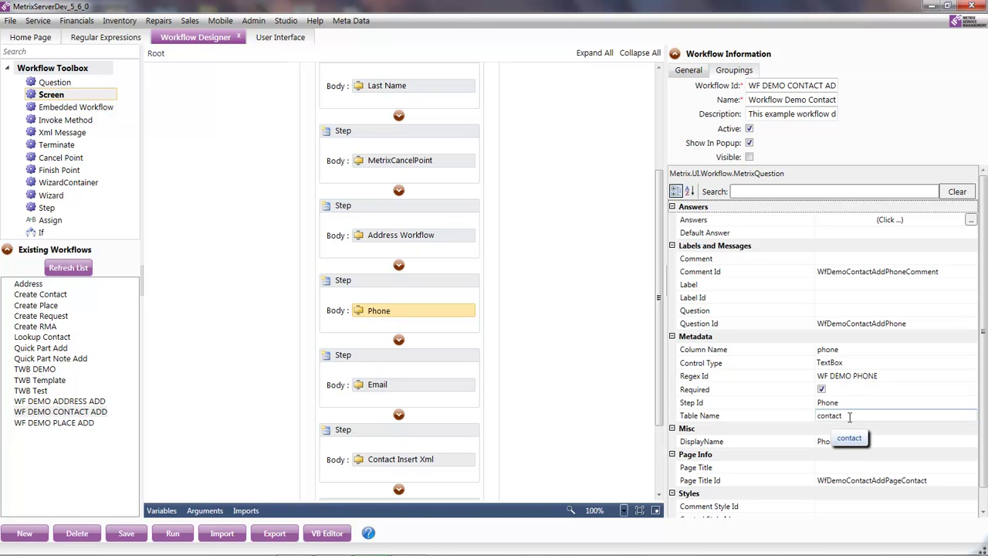
left_click(863, 363)
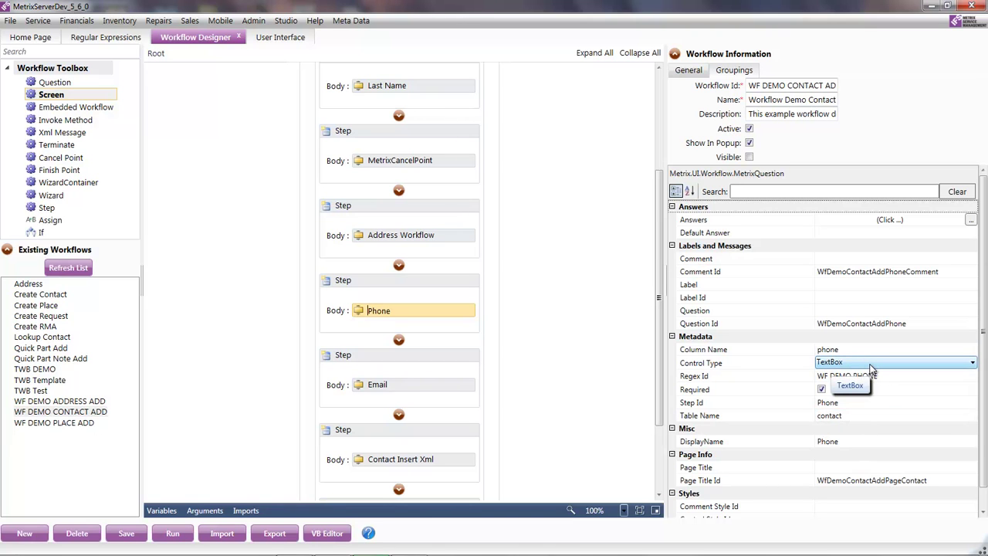
left_click(876, 376)
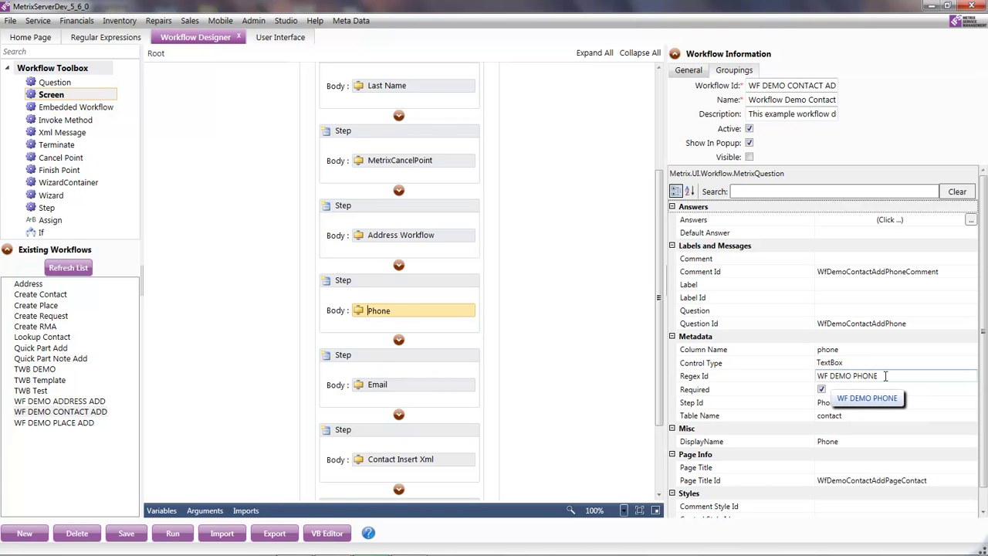
left_click_drag(885, 376, 818, 375)
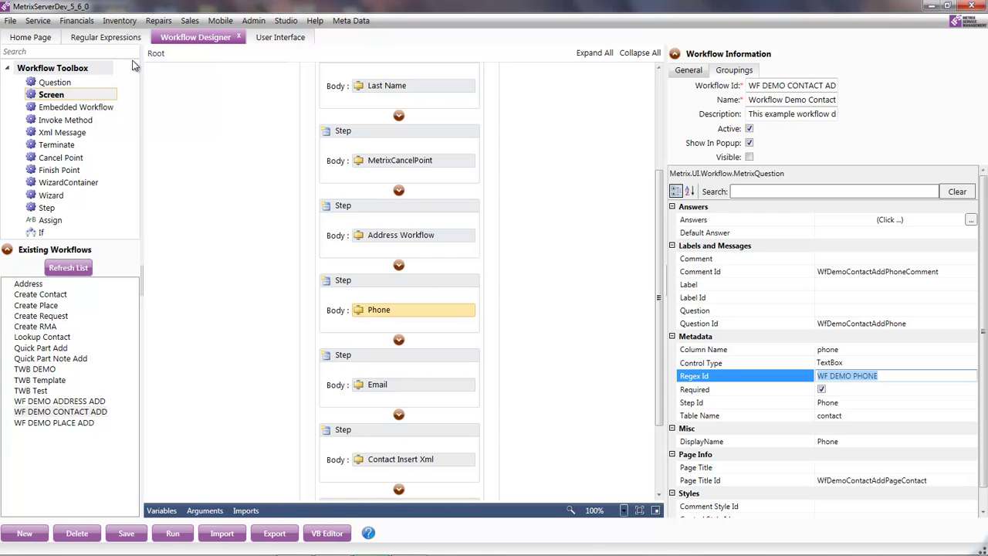
- Check the WF DEMO PHONE regular expression, then load the TWB Test workflow in the designer
left_click(114, 40)
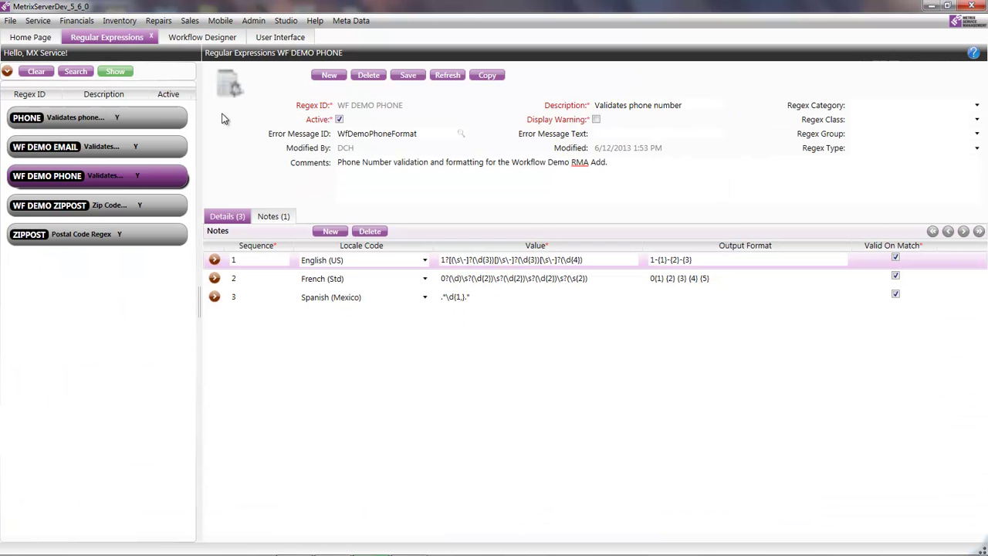
left_click(216, 40)
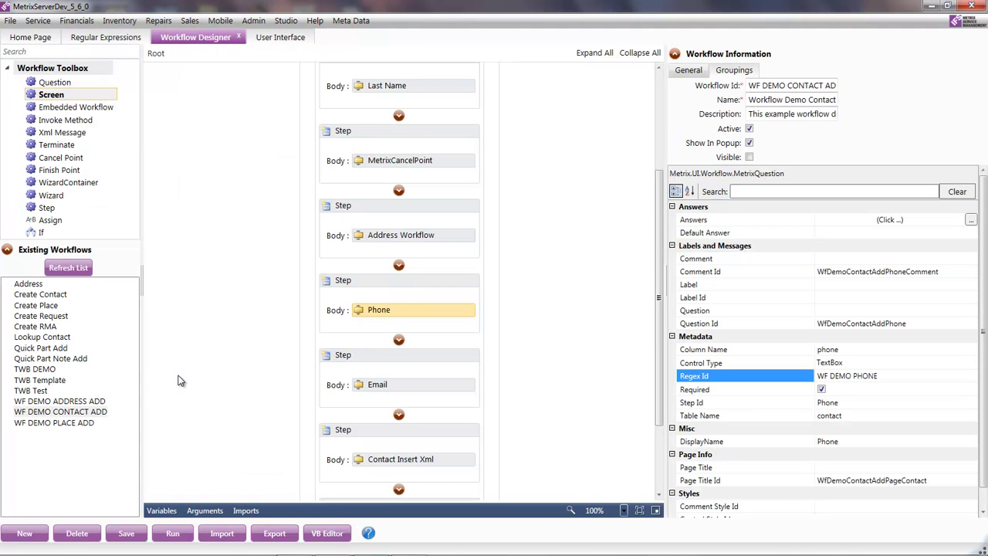
left_click(39, 391)
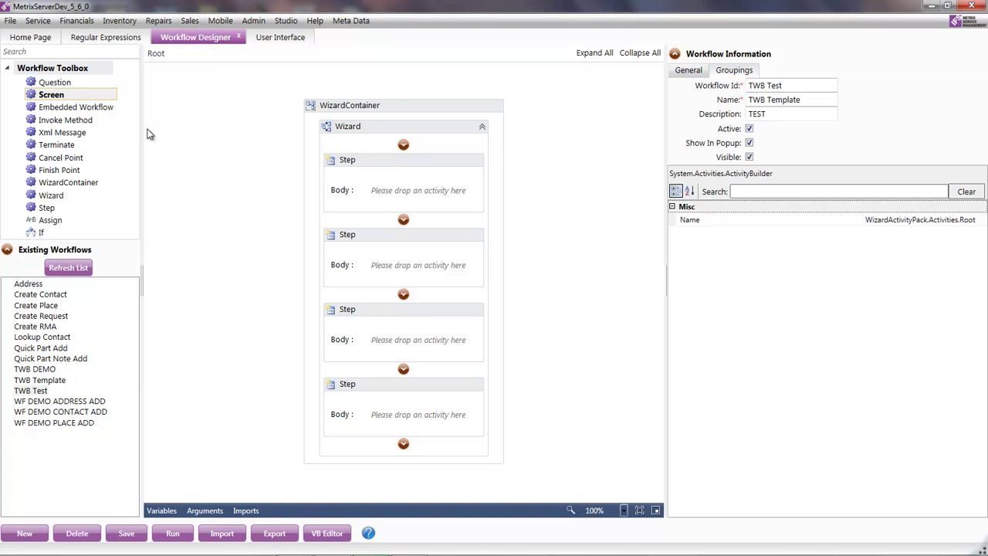
- Add an Embedded Workflow activity to each of the first three wizard steps
left_click(34, 111)
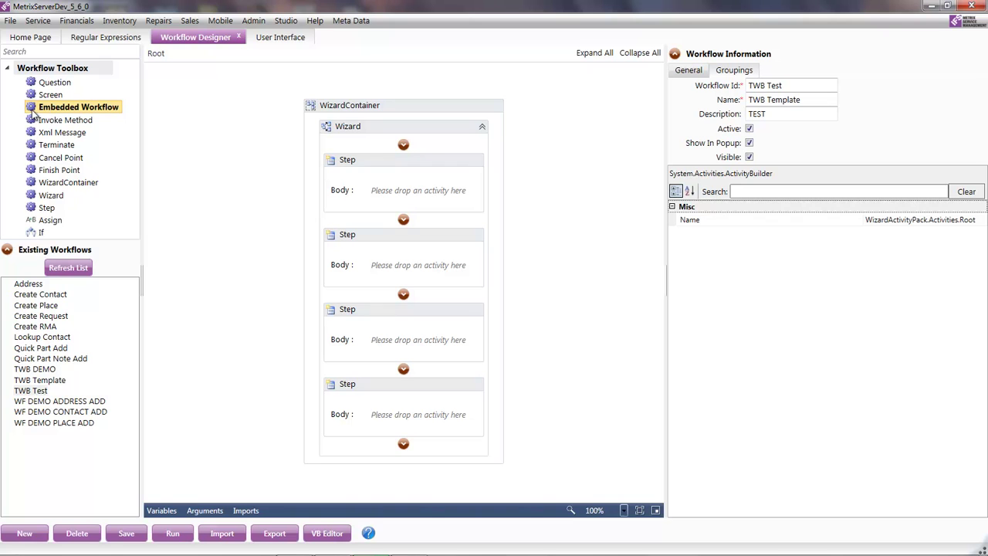
left_click_drag(34, 111, 401, 193)
left_click_drag(34, 112, 414, 267)
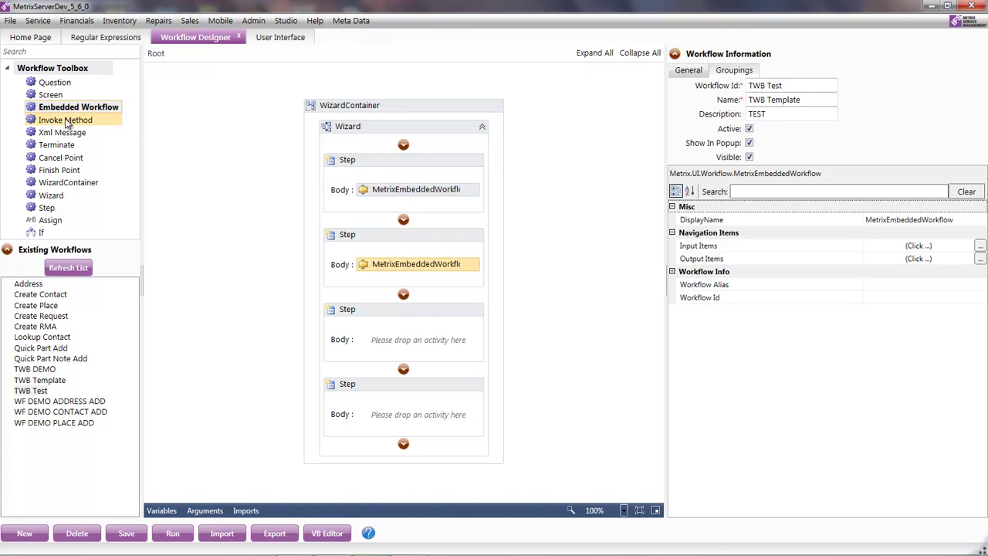
left_click_drag(36, 108, 395, 343)
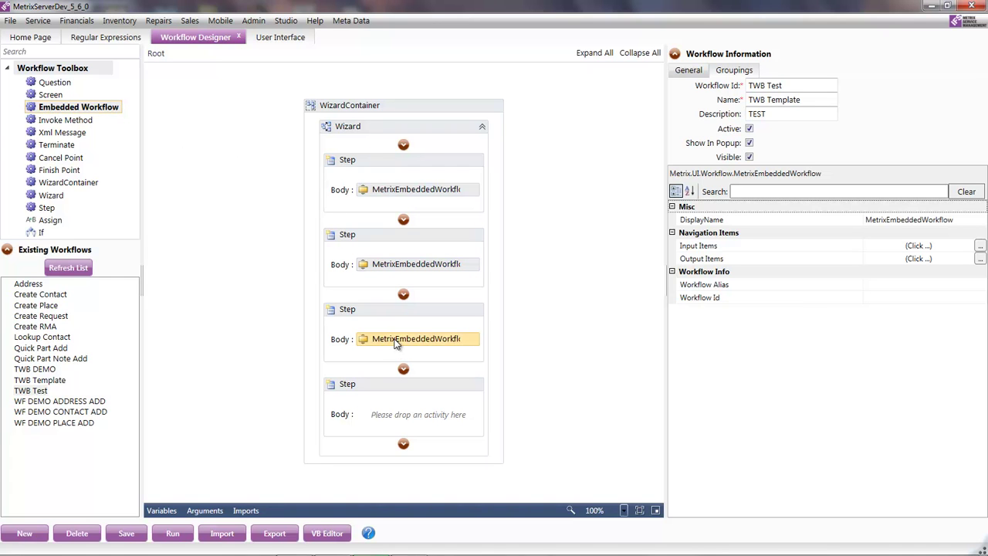
- Set each embedded workflow's Workflow Id, starting with 'Create Conta' and ending with Create RMA
left_click(380, 193)
left_click(380, 192)
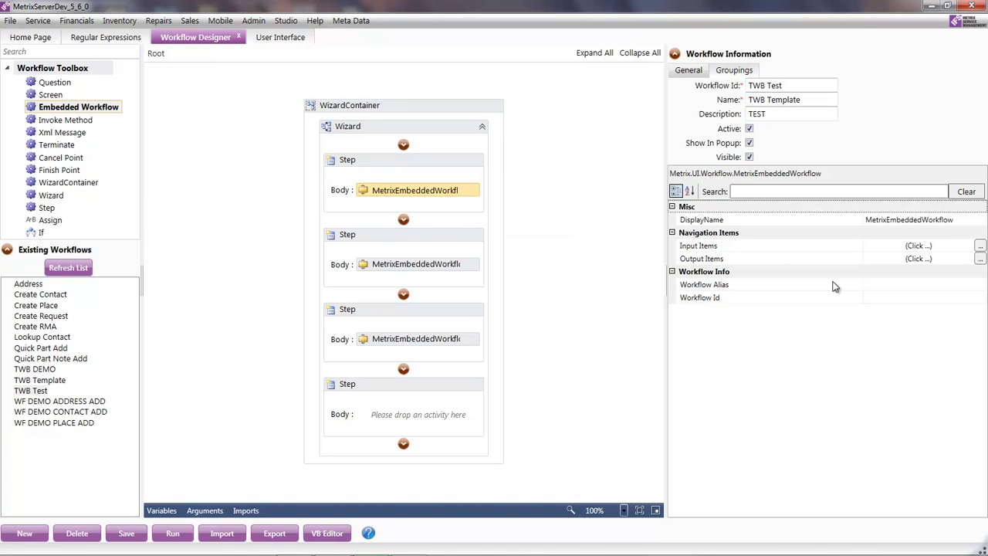
left_click(882, 299)
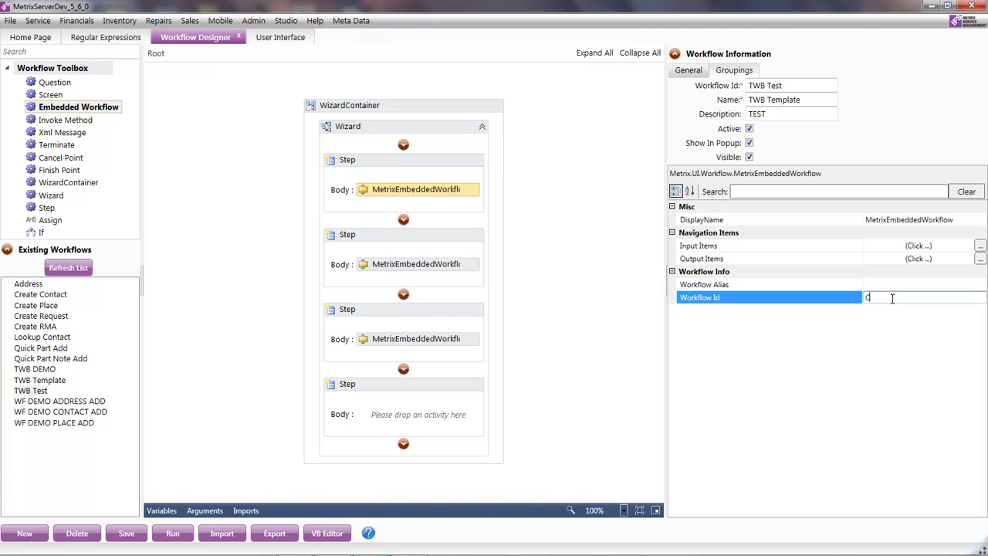
type("Create Contact")
left_click(394, 266)
left_click(894, 296)
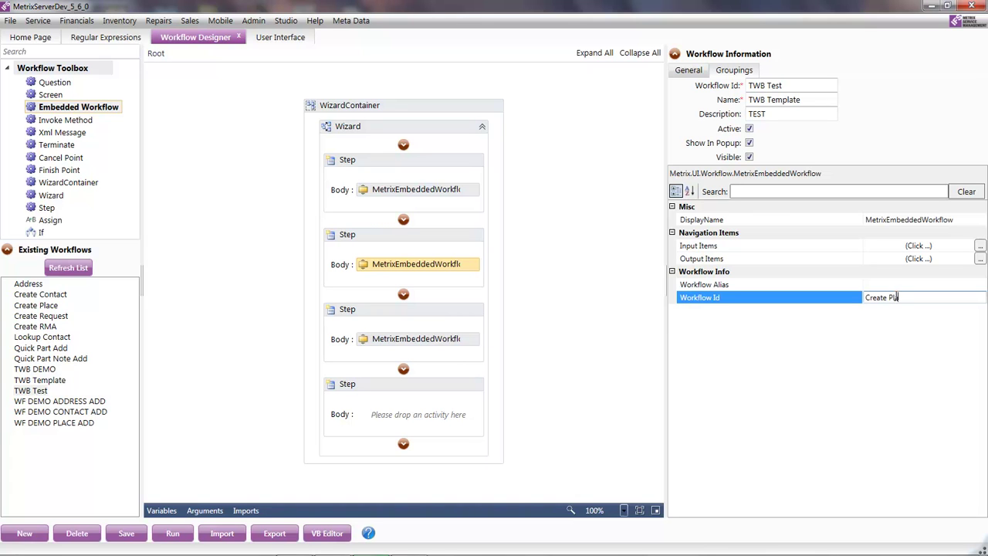
left_click(387, 338)
left_click(897, 298)
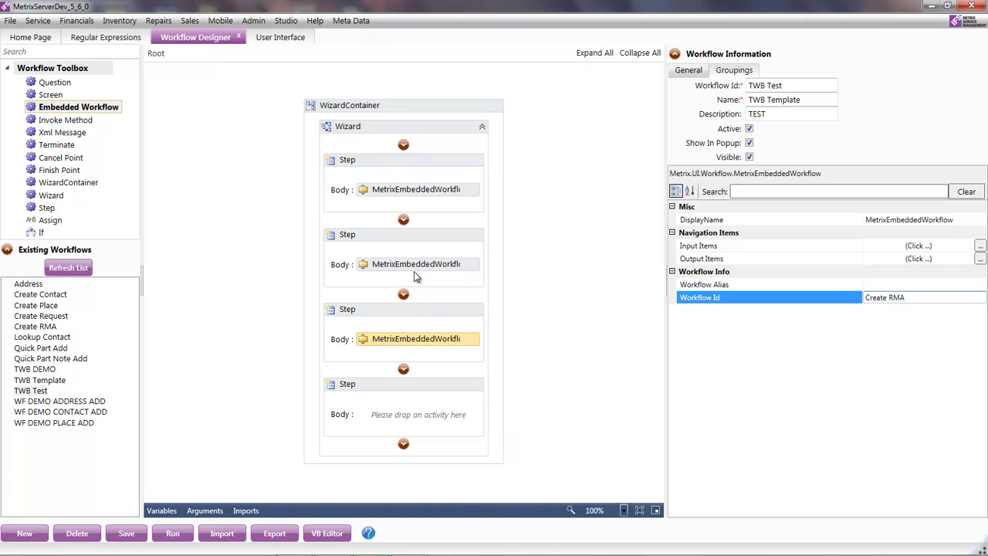
- Put a Screen activity into the fourth wizard step and set its Screen Name to PLACE
left_click(390, 417)
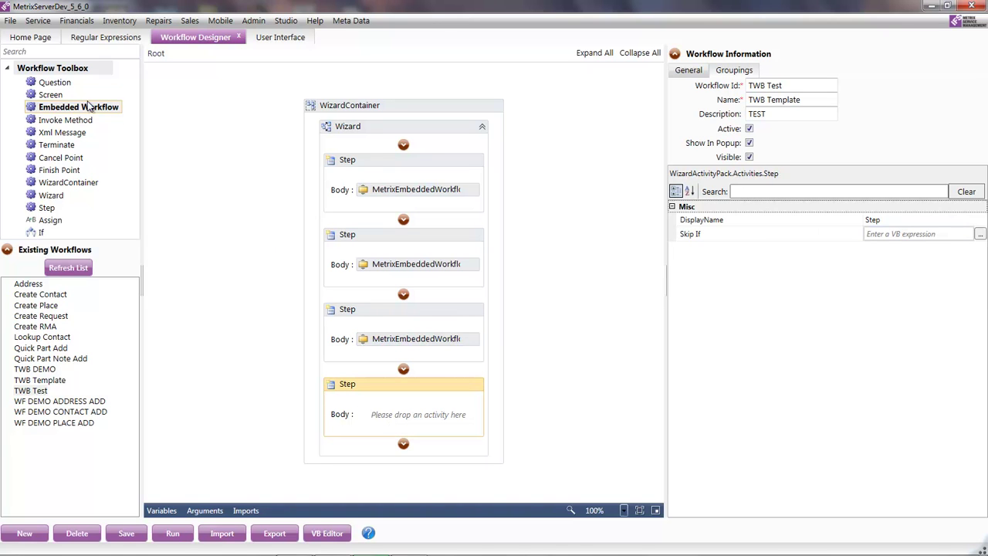
left_click_drag(40, 94, 395, 420)
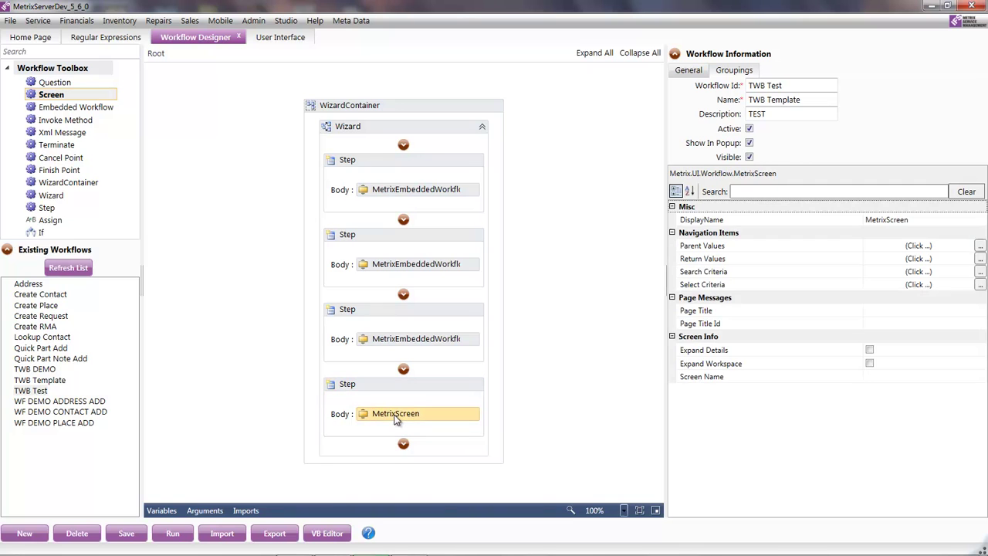
left_click(893, 377)
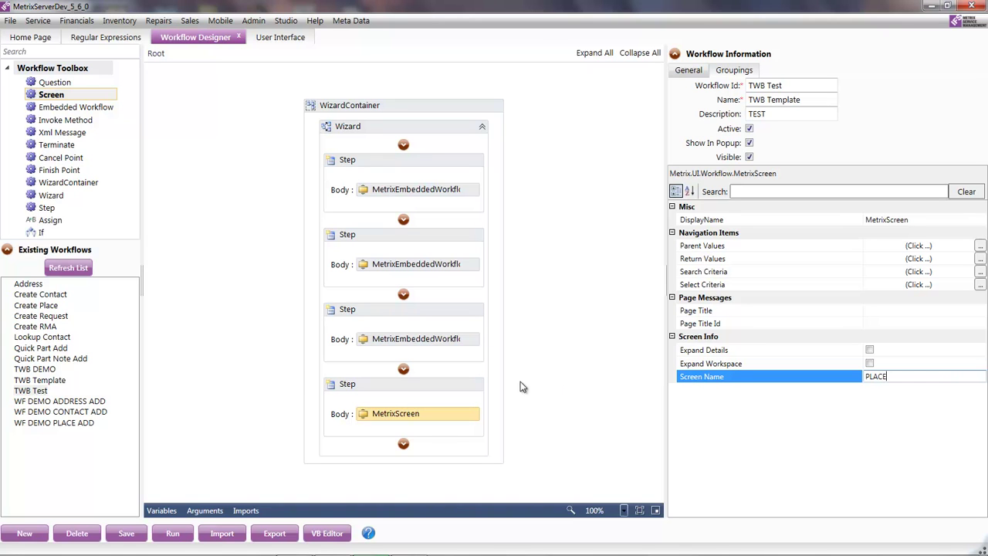
- Save TWB Test over the existing version and start a test run
key("ctrl+s")
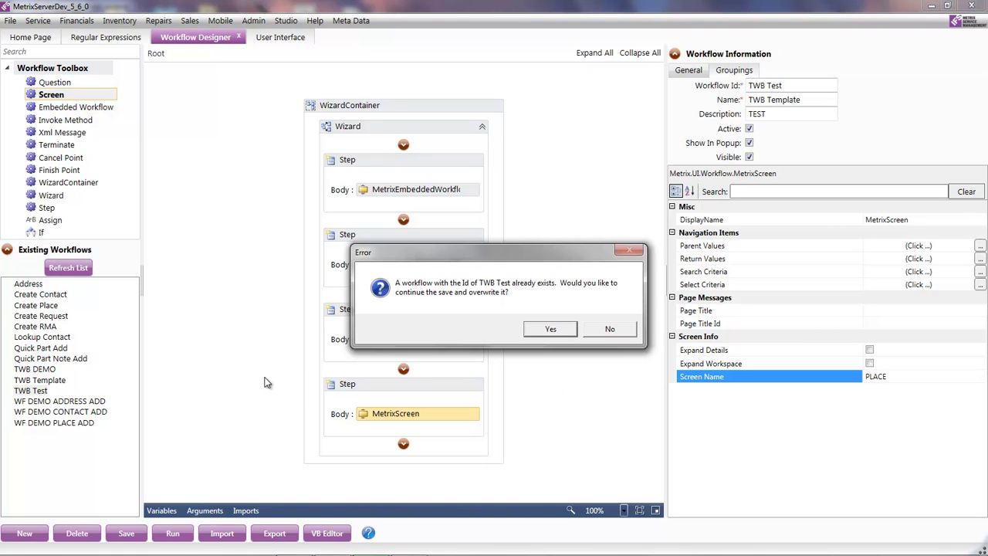
left_click(555, 328)
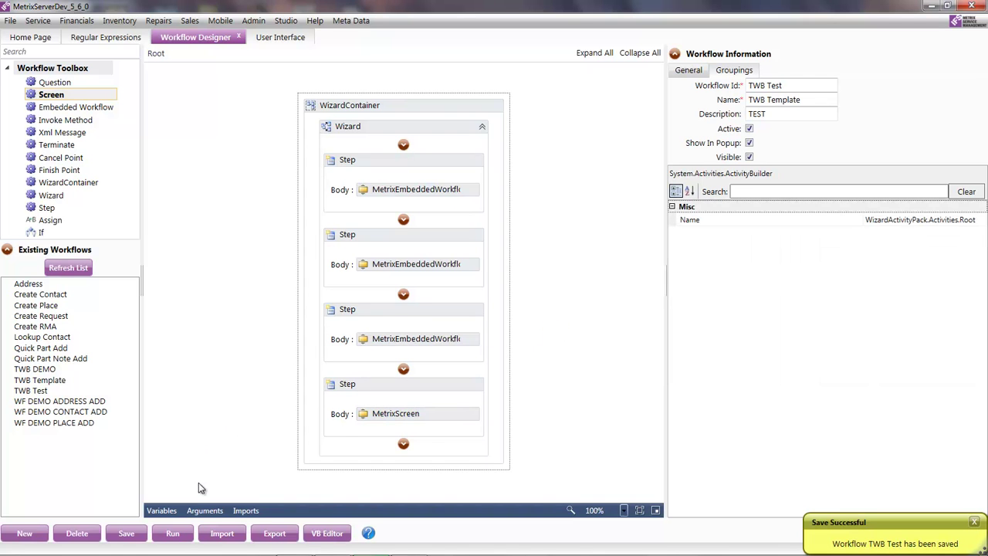
left_click(172, 532)
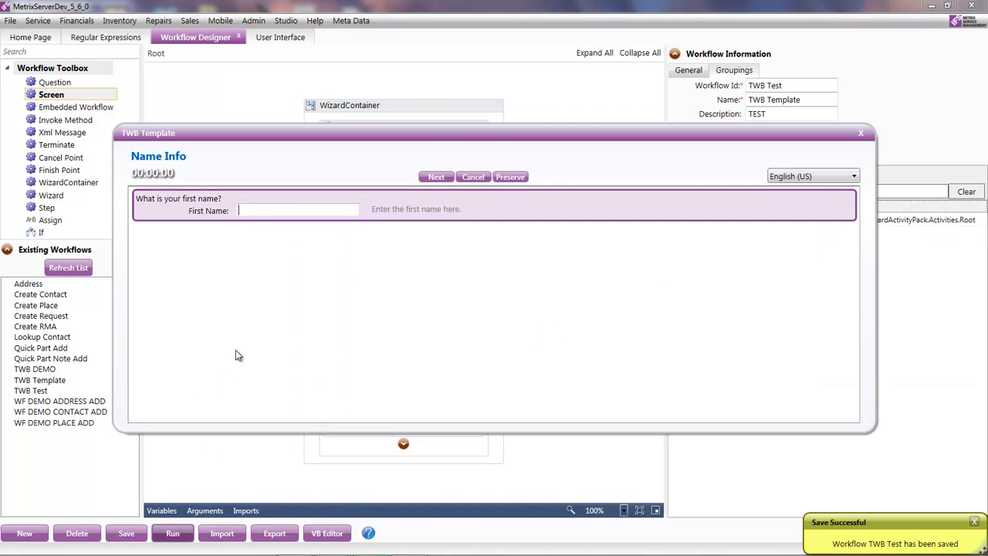
- Enter a first and last name in the test run, then cancel it
key("Tab")
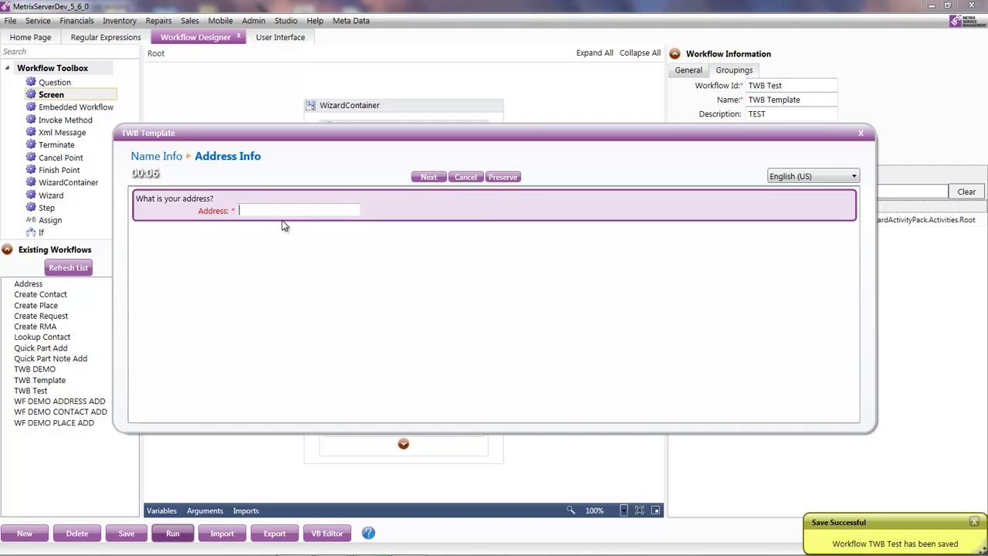
left_click(466, 178)
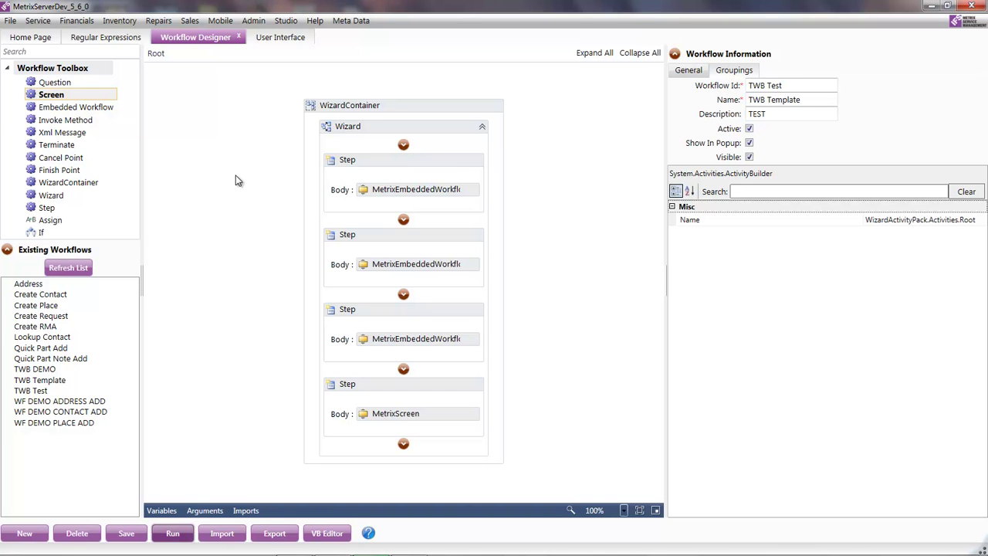
- In the User Interface editor, browse the Repairs menu and select the RMA screen's Workflow button
left_click(262, 37)
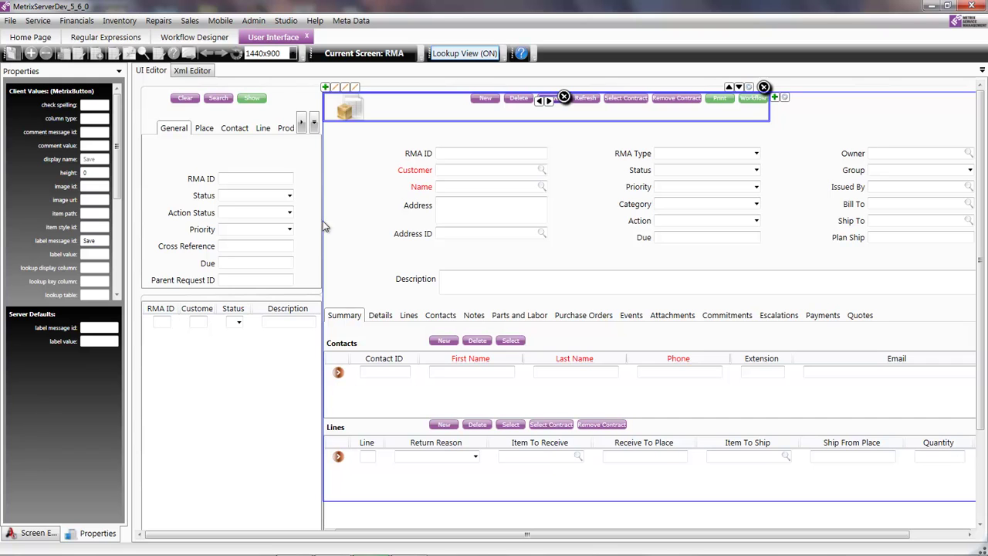
left_click(165, 23)
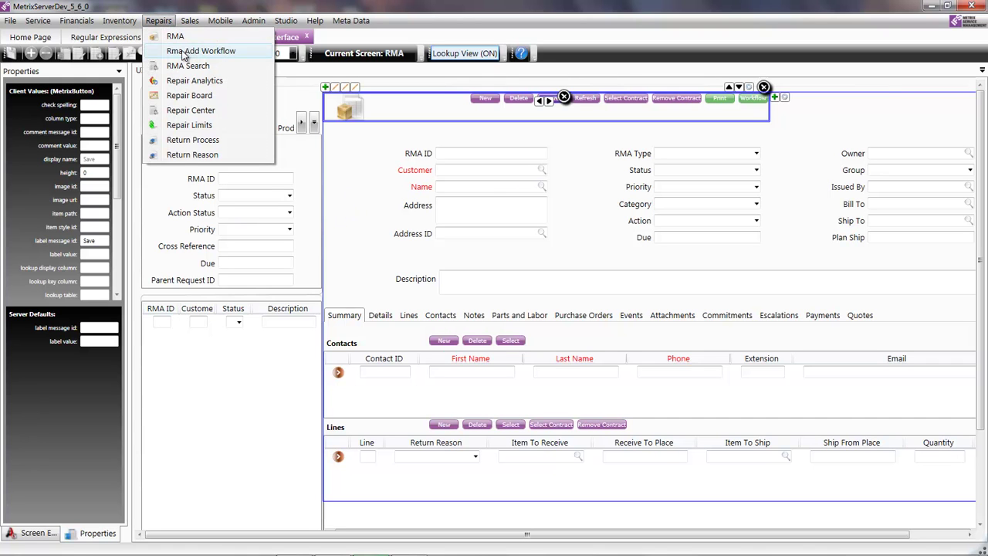
left_click(373, 190)
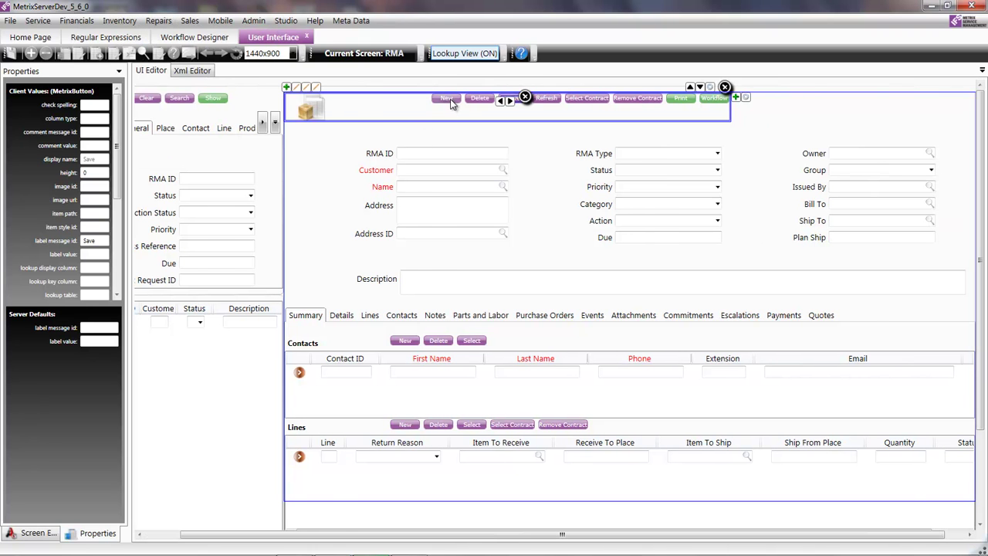
left_click(714, 100)
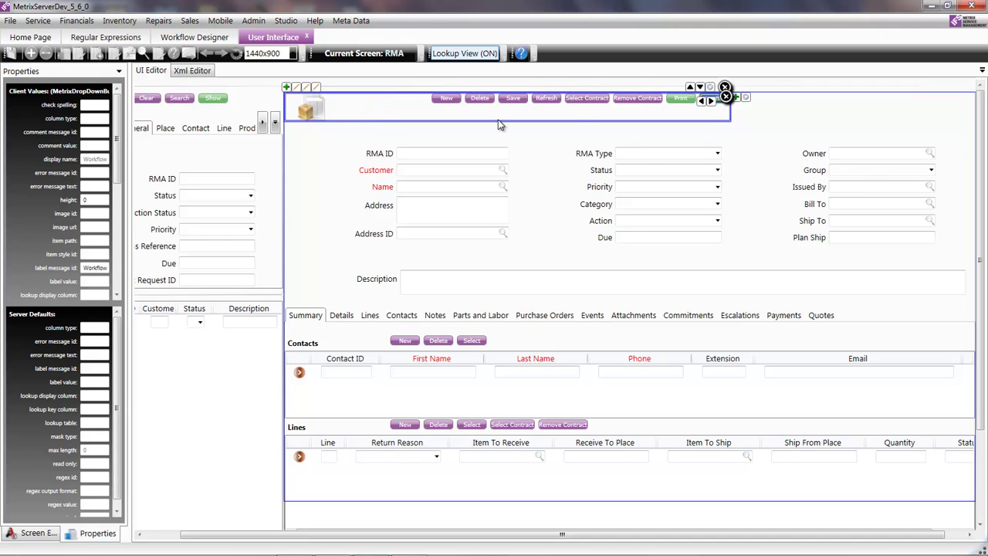
- Link the TWB Test workflow to the Workflow button with label 'New Call Script'
left_click(315, 92)
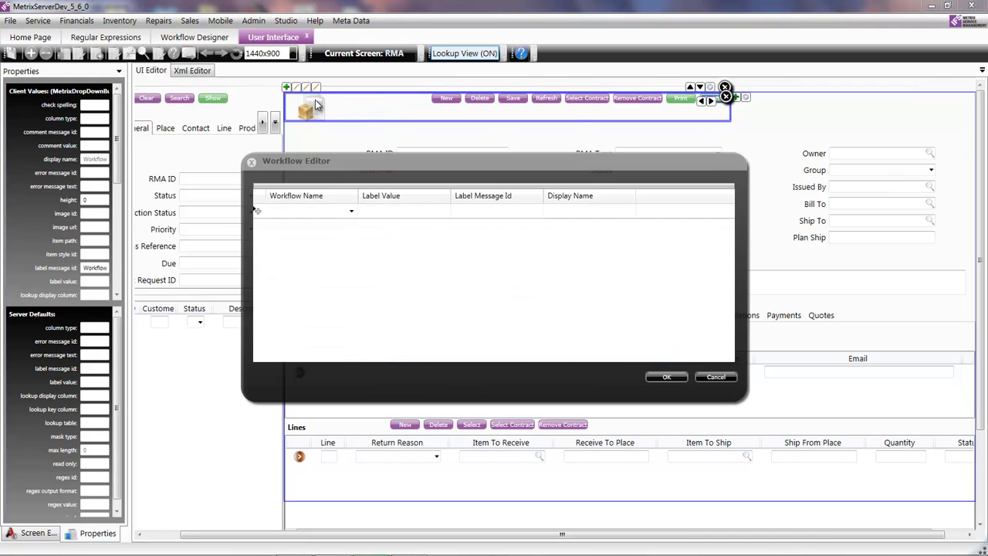
left_click(349, 211)
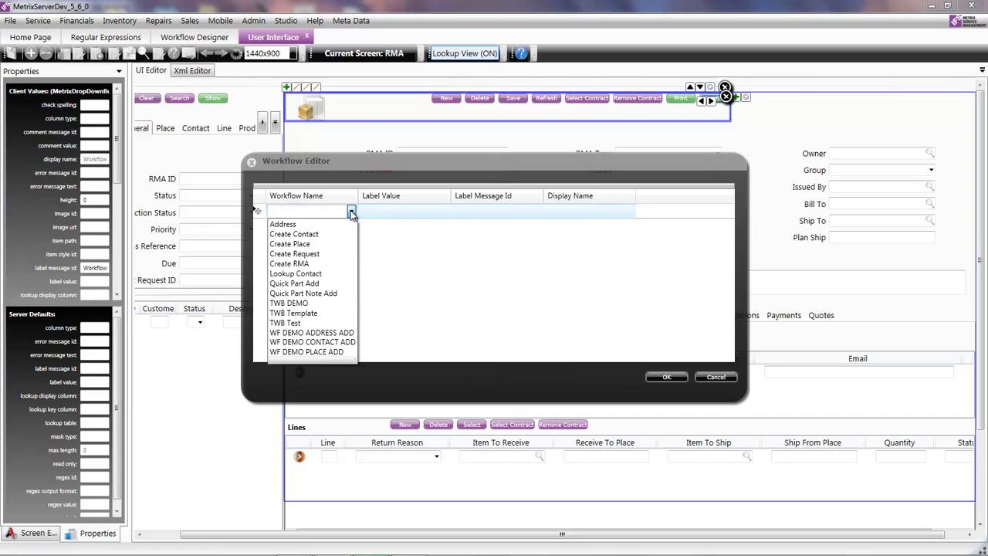
left_click(337, 324)
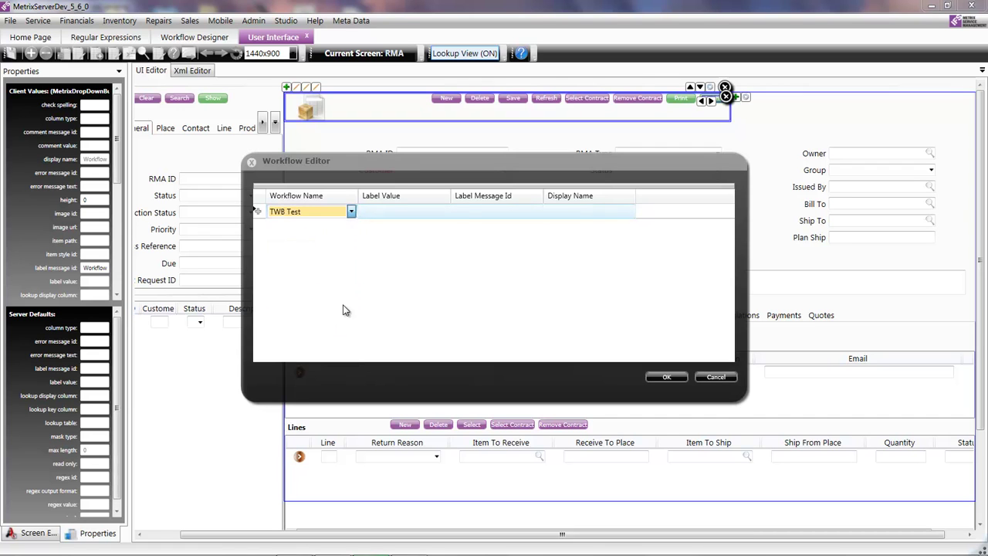
left_click(402, 209)
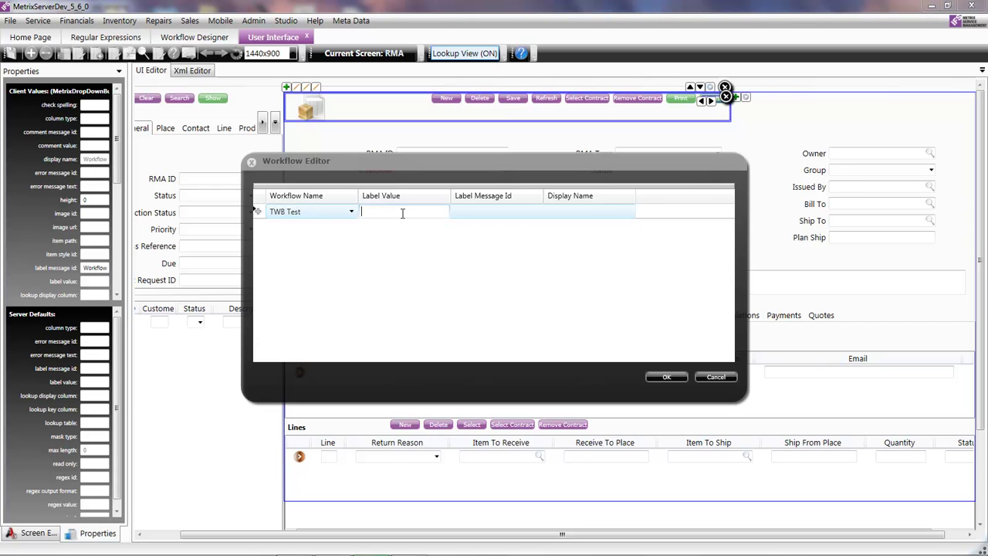
type("New Call")
type("t")
left_click(665, 378)
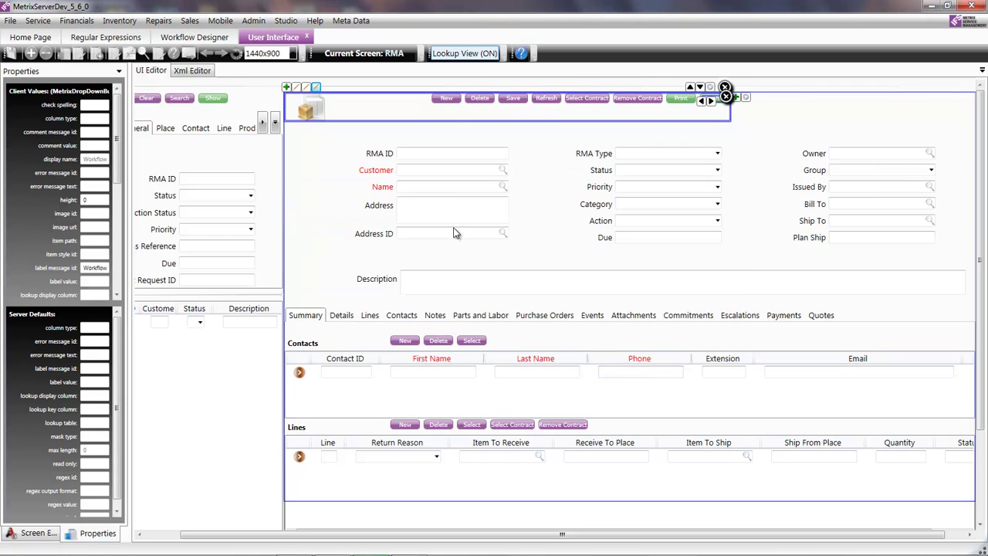